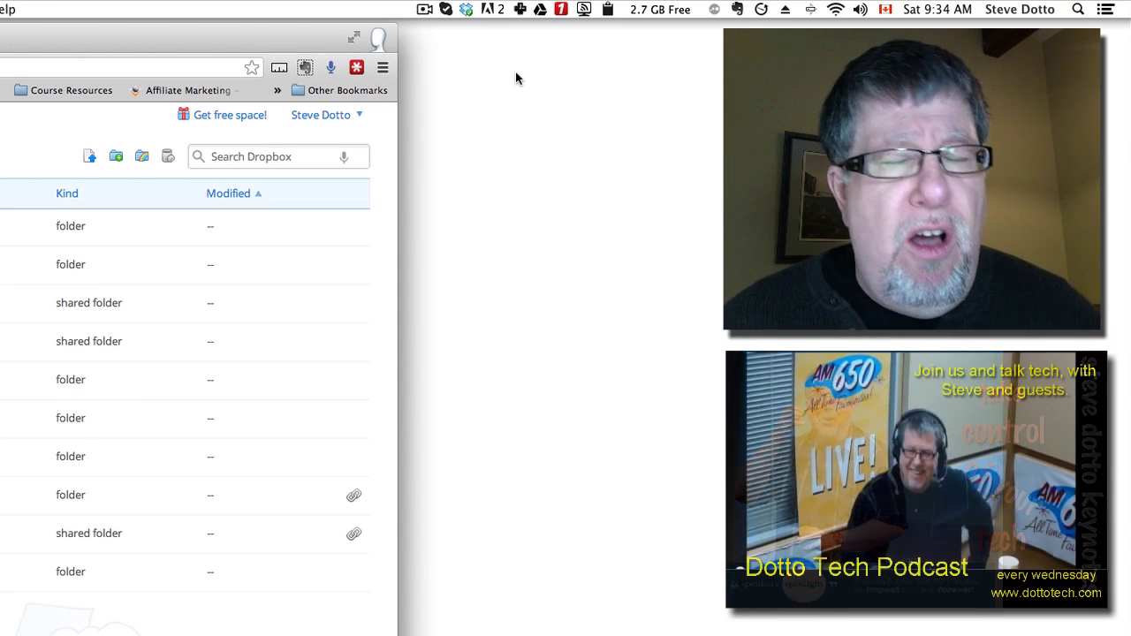
Step: Open the Dropbox menu from its menu-bar icon
left_click(469, 10)
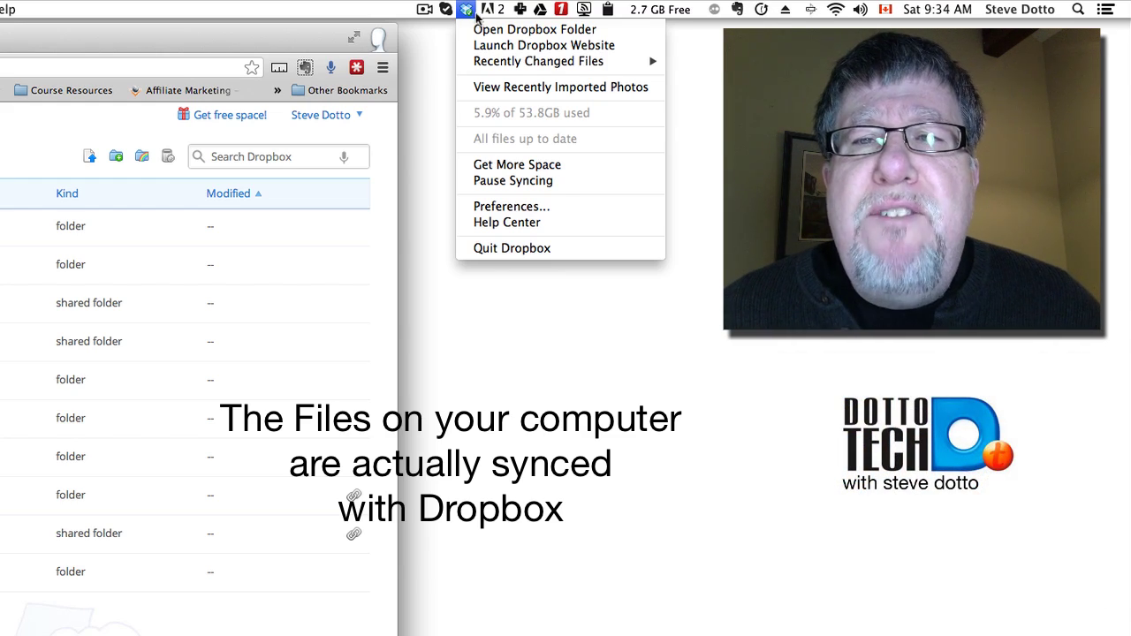
Step: Show the Dropbox folder in Finder, move the window into view, and list the Public folder's files
left_click(484, 30)
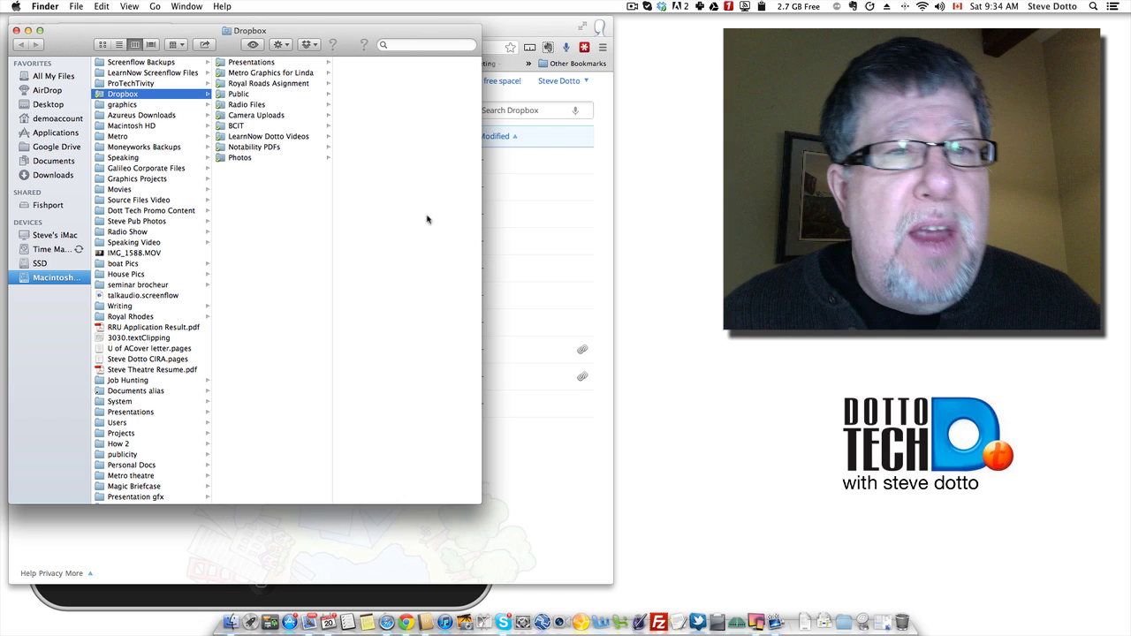
left_click_drag(349, 44, 478, 86)
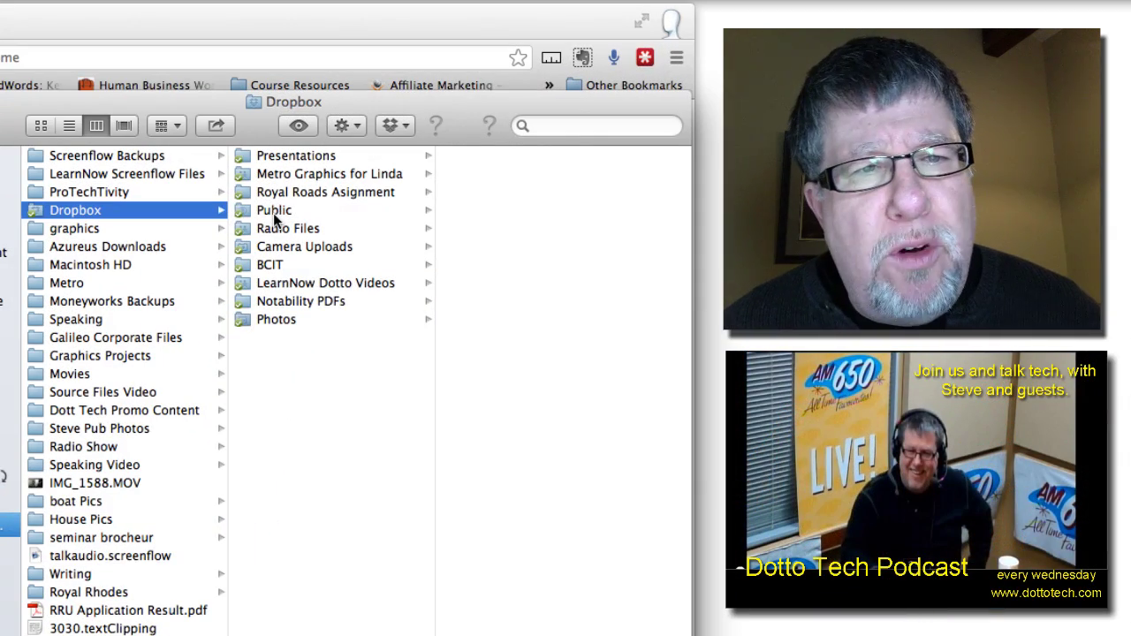
left_click(273, 212)
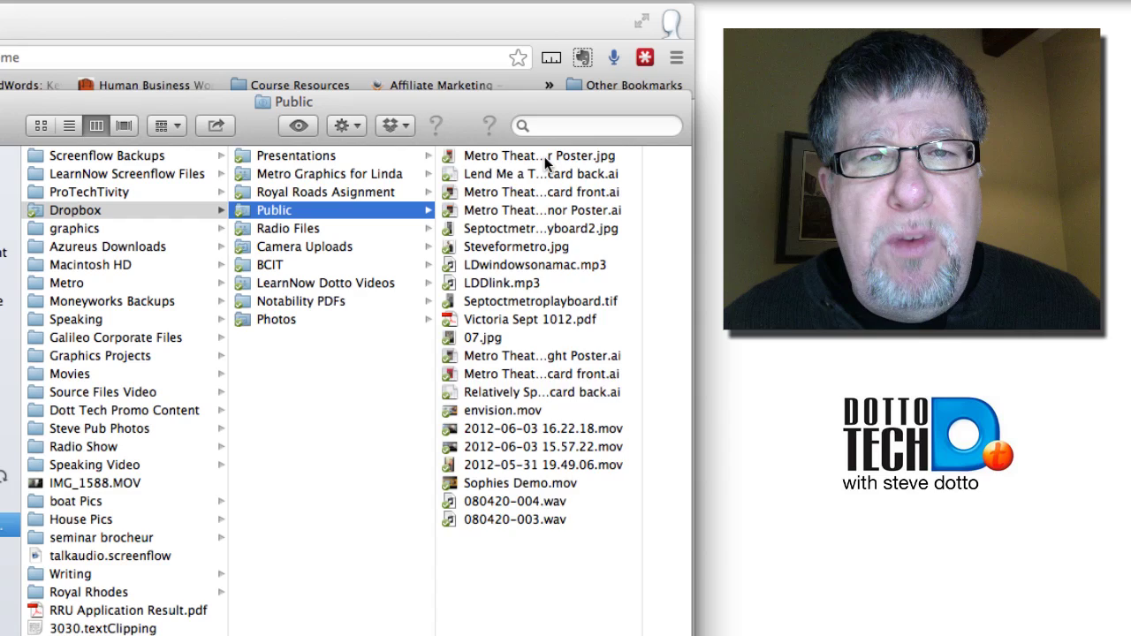
Step: Copy the public Dropbox link for the Metro Theatre tenor poster JPG
right_click(544, 156)
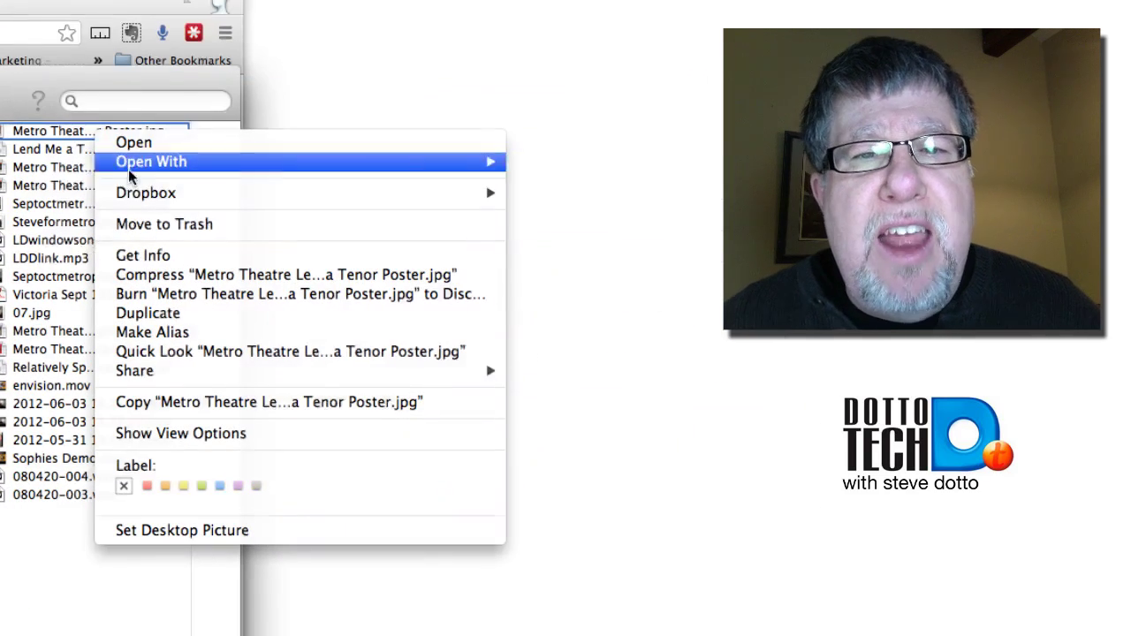
mouse_move(146, 192)
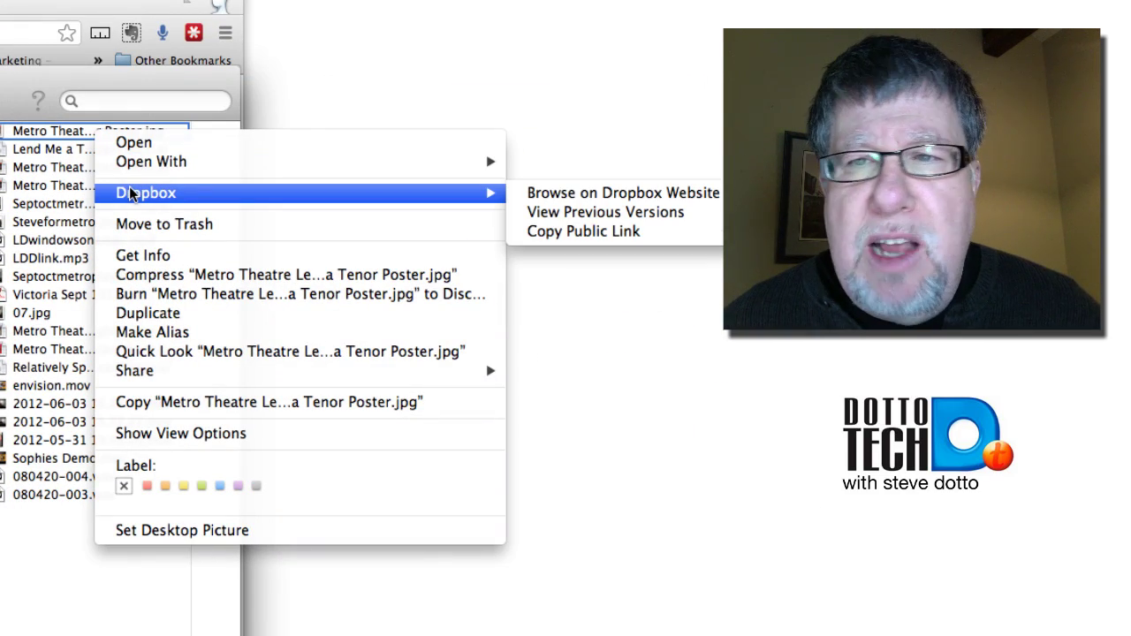
left_click(611, 233)
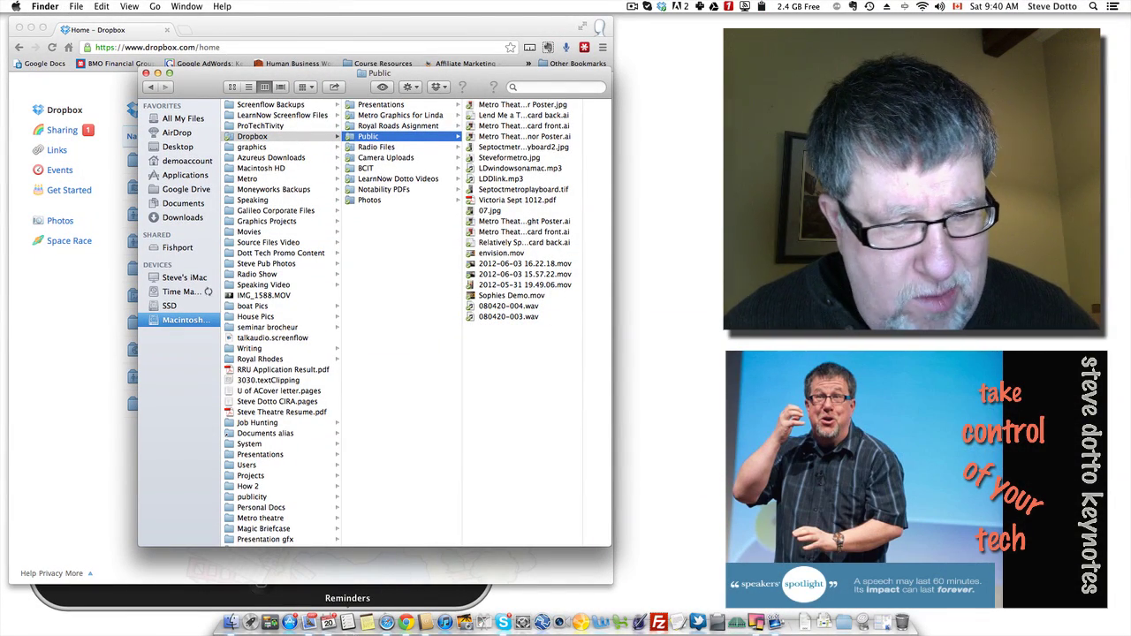
Step: Paste the poster's public link at the top of a new Mail message, then close it
left_click(310, 623)
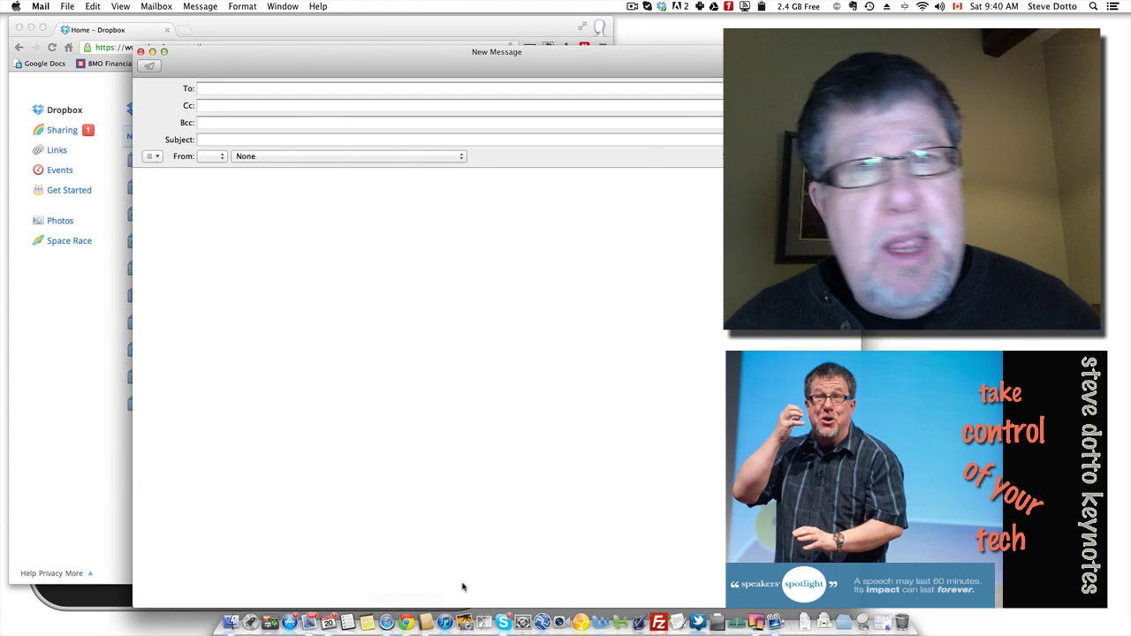
left_click(151, 175)
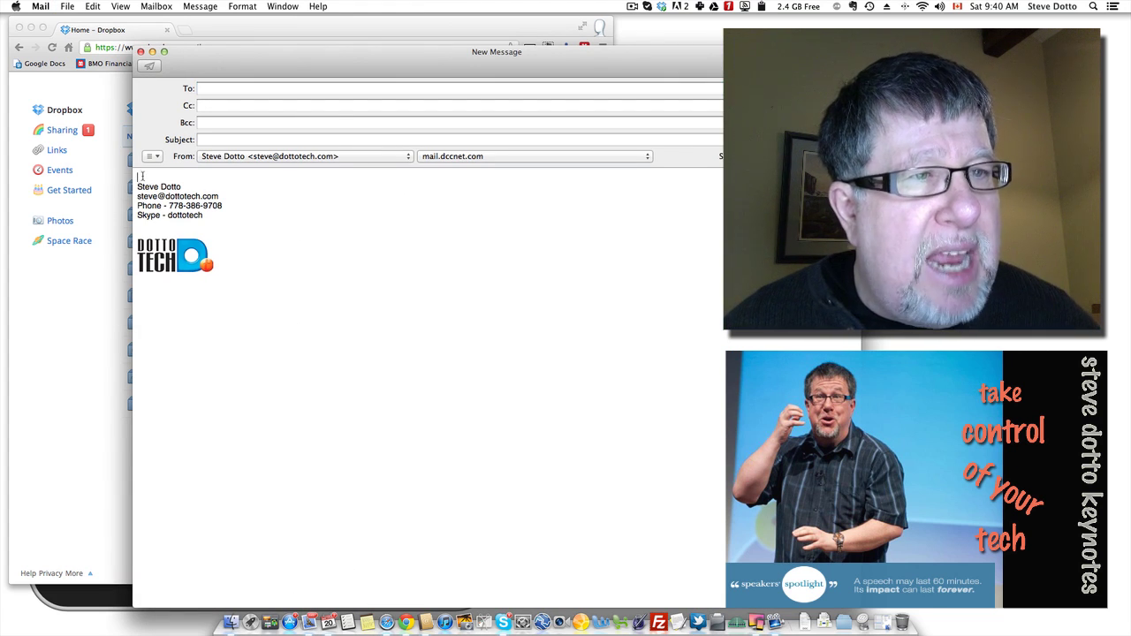
key("Return")
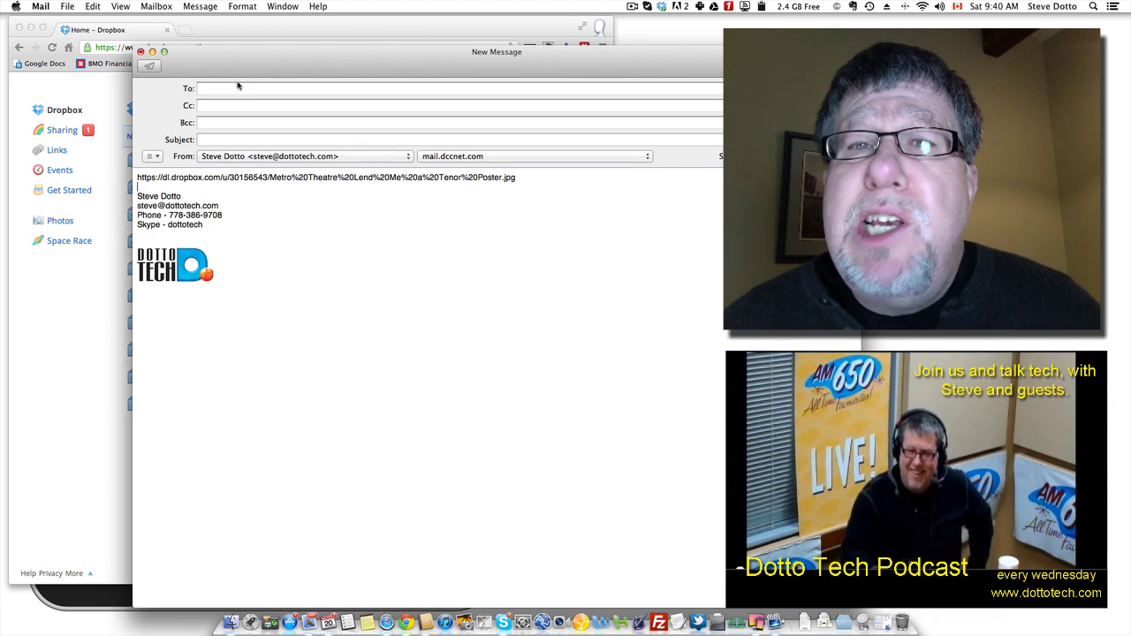
left_click(141, 51)
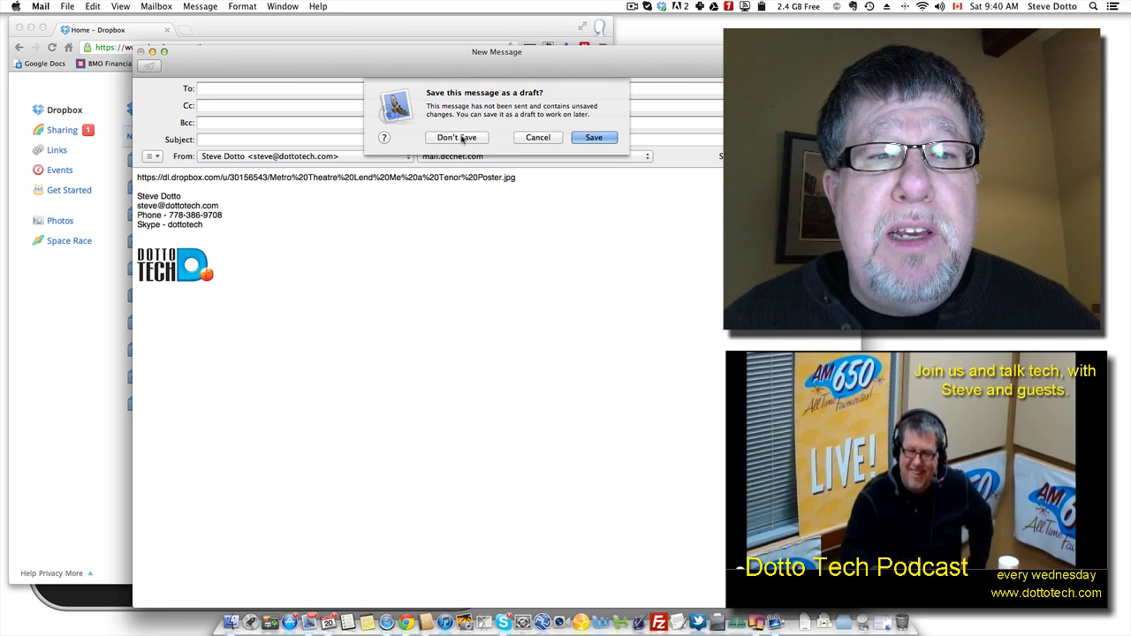
Step: Discard the unsent message and browse to Presentations > Vancouver Real Estate Association
left_click(461, 138)
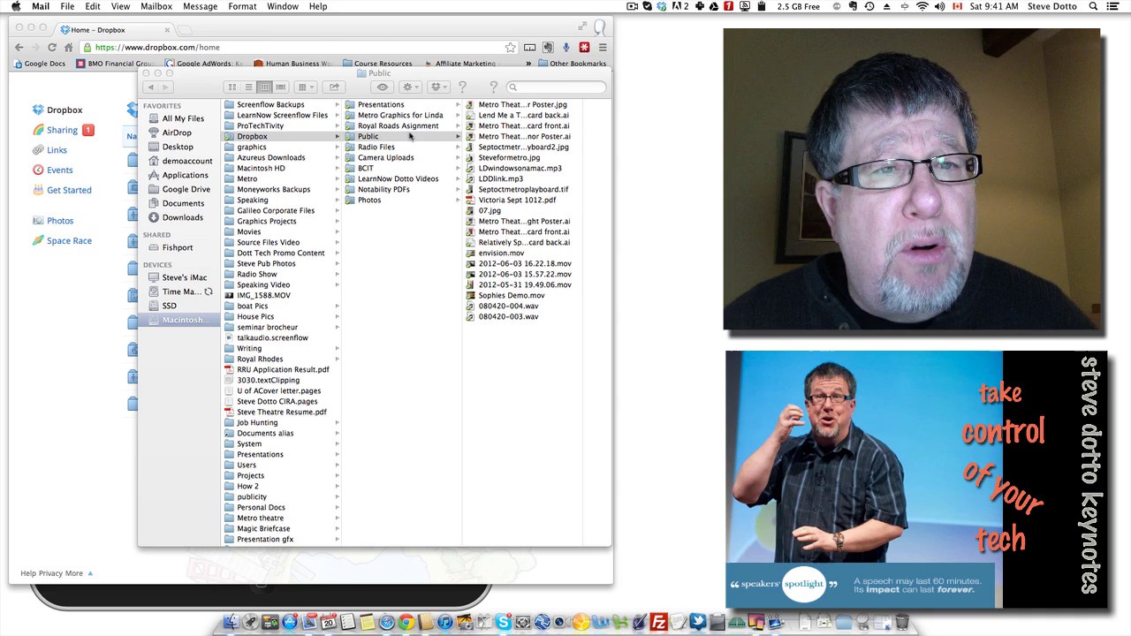
left_click(388, 107)
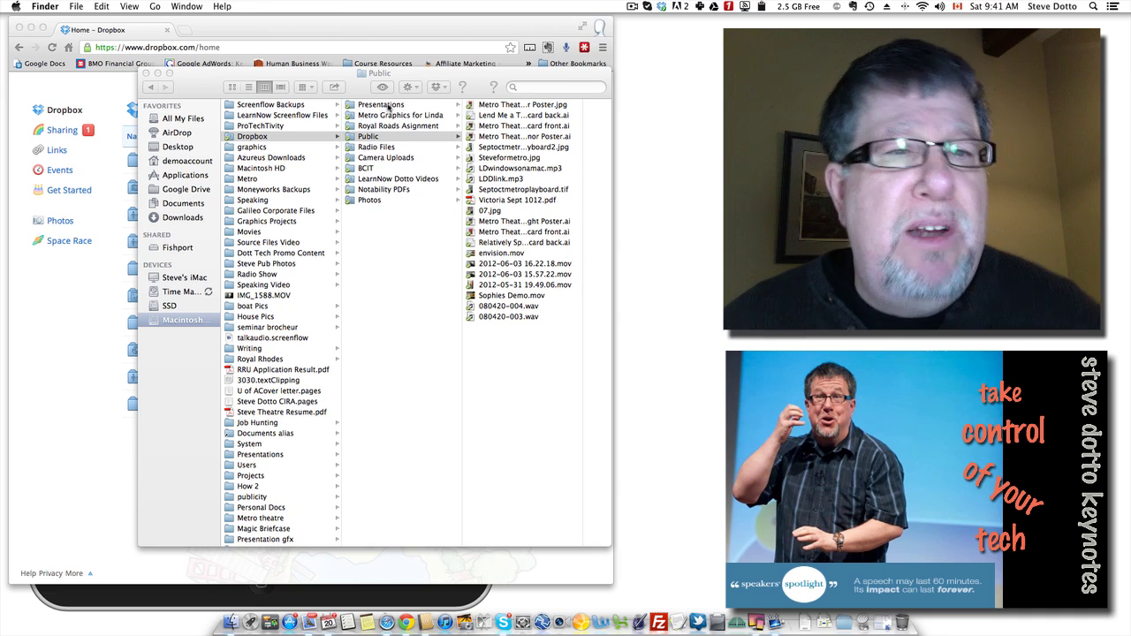
left_click(389, 105)
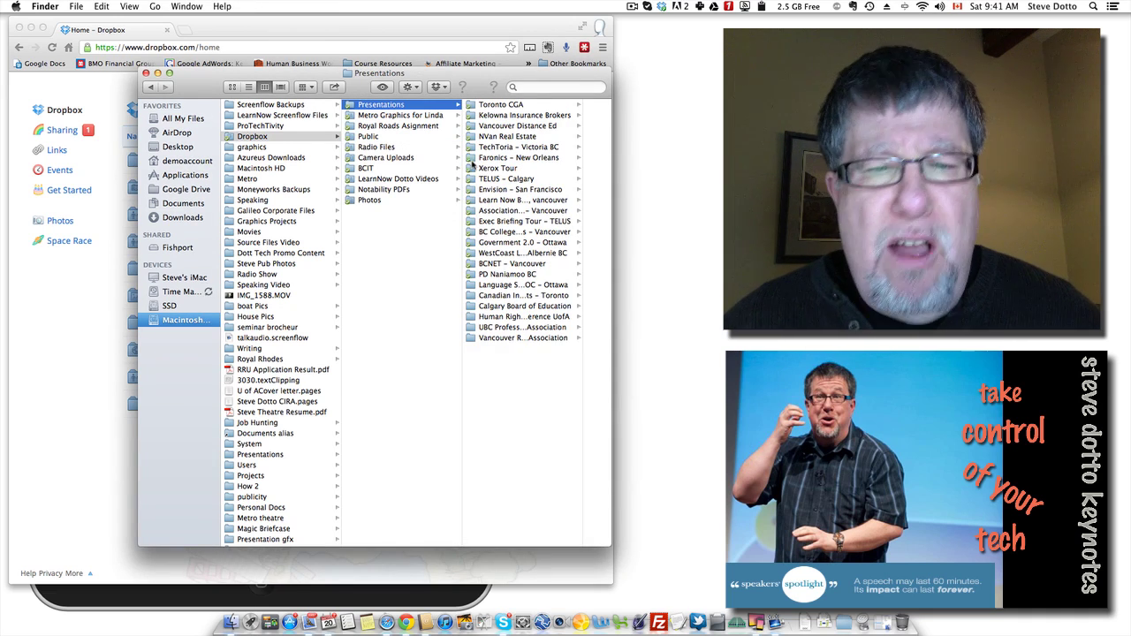
left_click(510, 338)
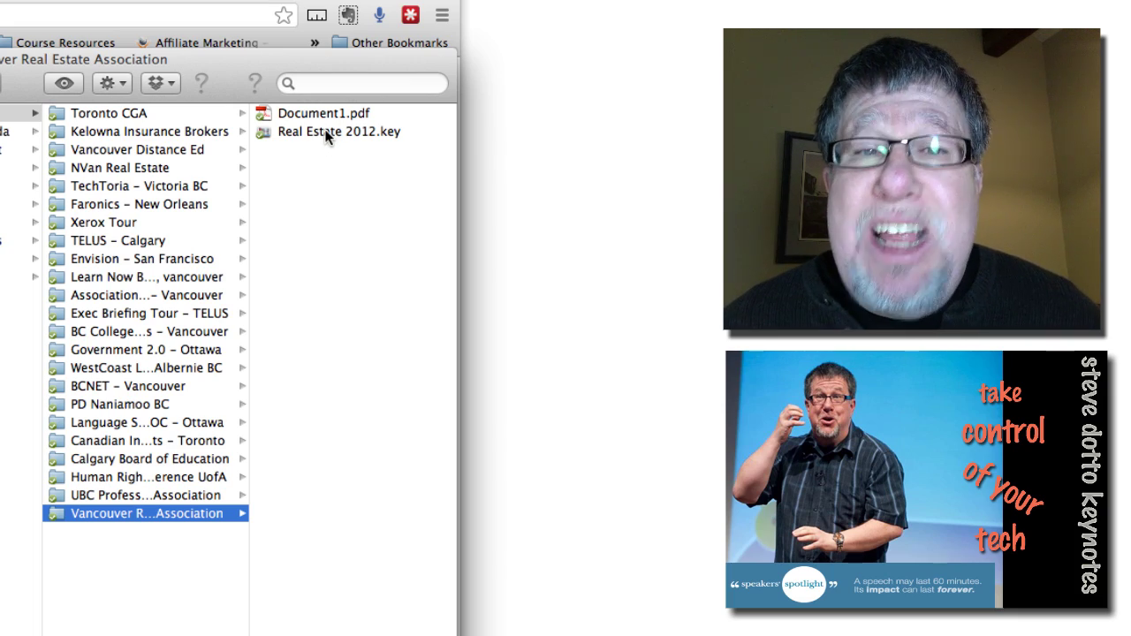
Step: Create a Dropbox share link for the Vancouver Real Estate Association folder
right_click(325, 134)
mouse_move(161, 208)
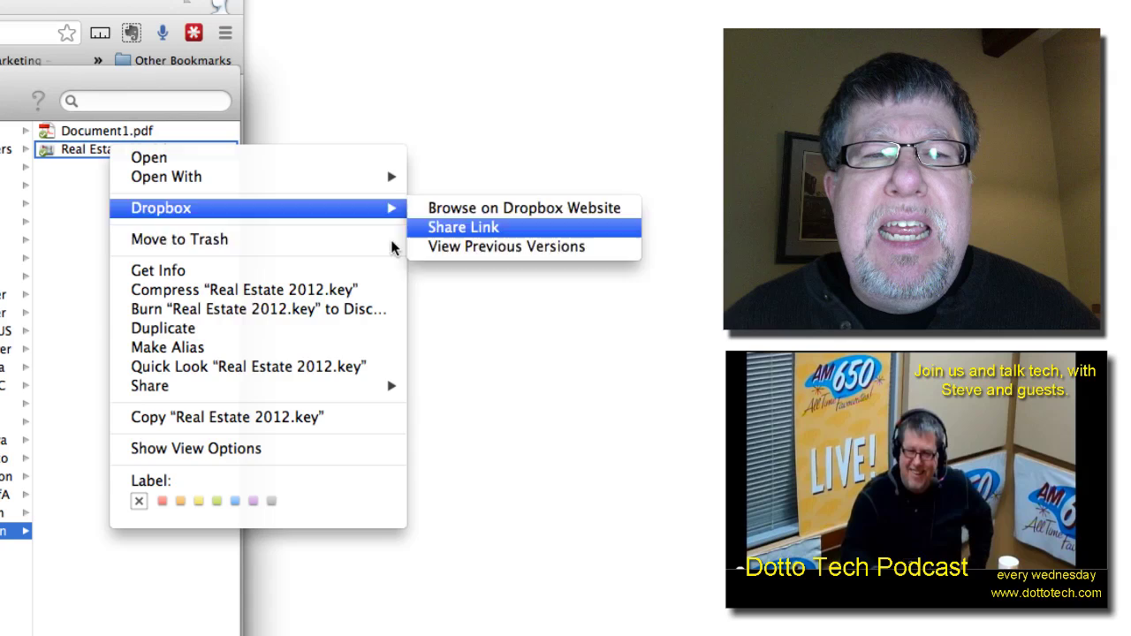
left_click(33, 311)
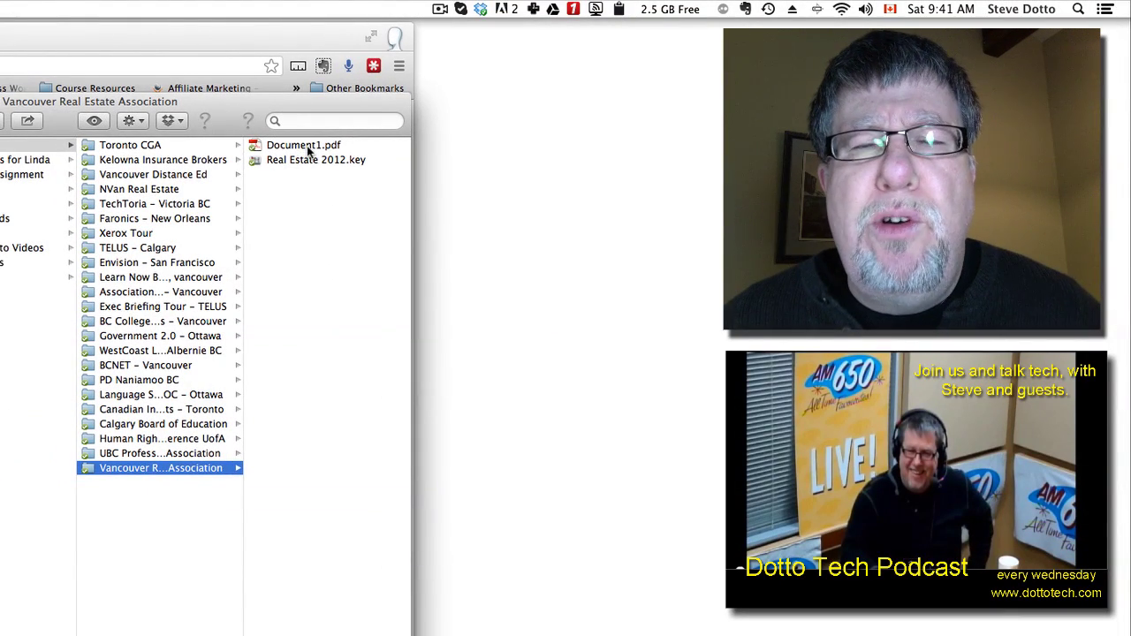
right_click(175, 470)
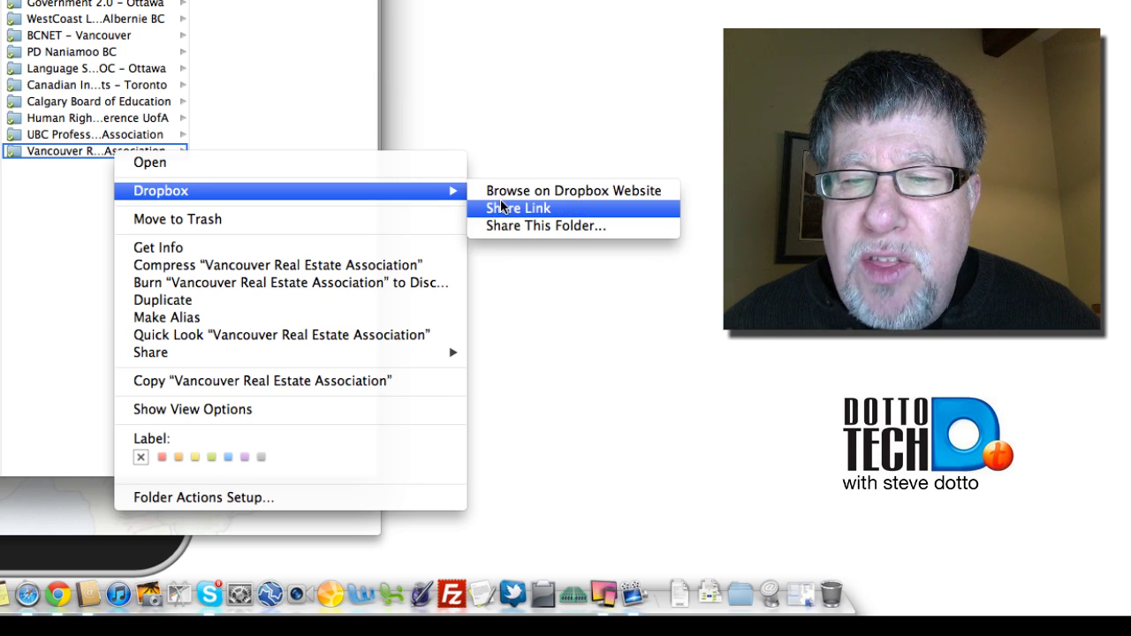
left_click(501, 208)
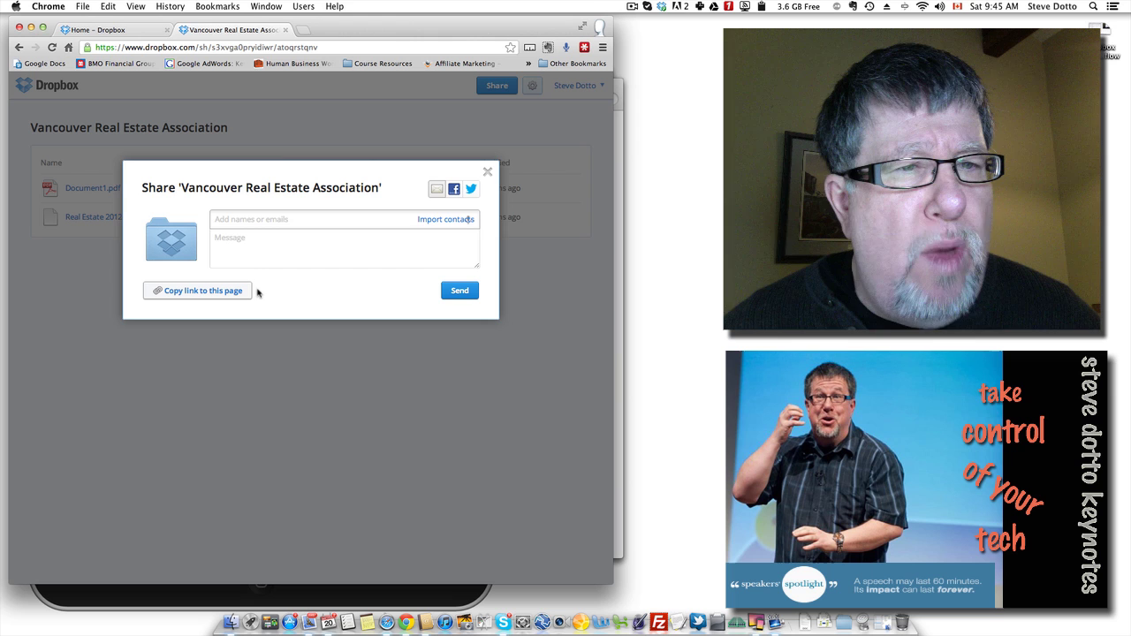
Step: Place the cursor in the share dialog's Message field
left_click(328, 254)
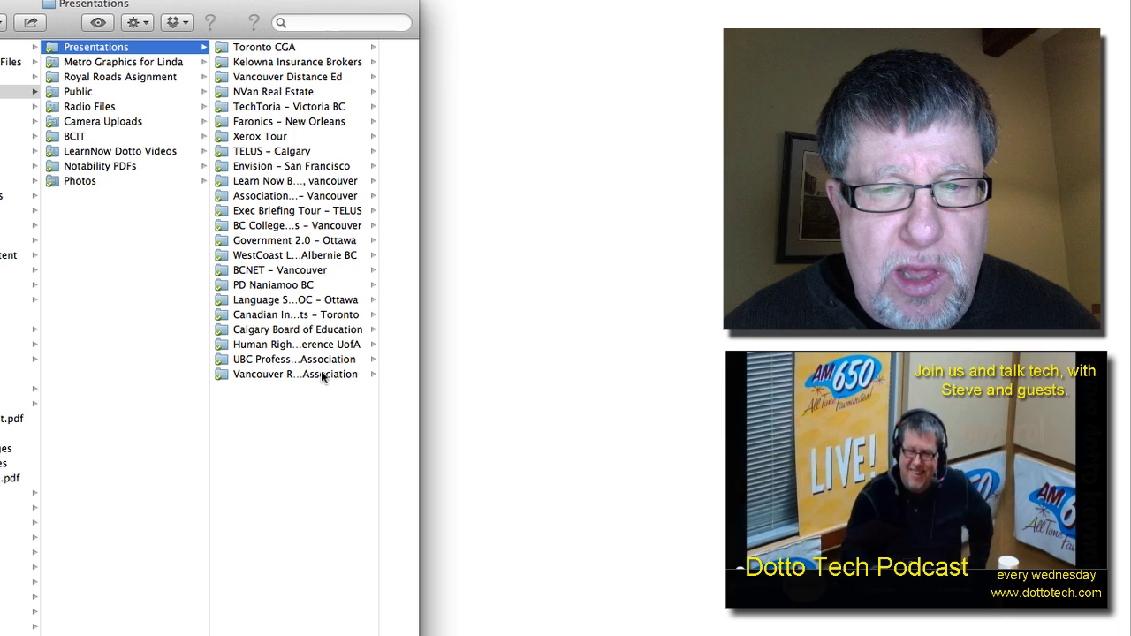
Step: Show the Vancouver Real Estate Association folder's Dropbox options, including making it a shared folder
right_click(320, 375)
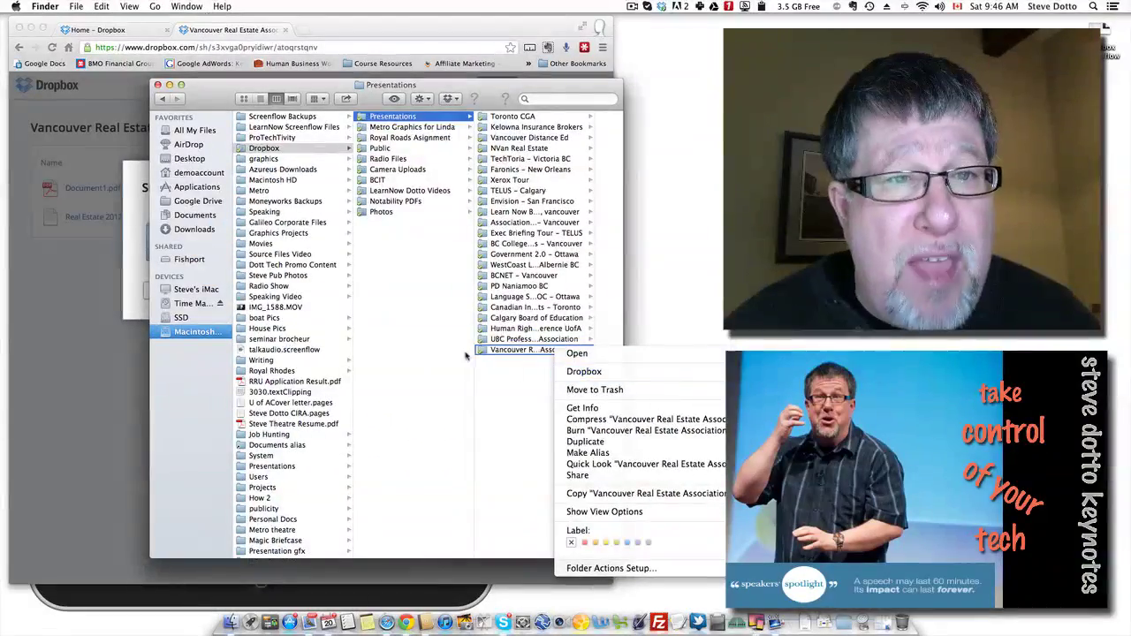
Step: Close the folder's options menu and list the MP3 recordings in Radio Files
left_click(467, 355)
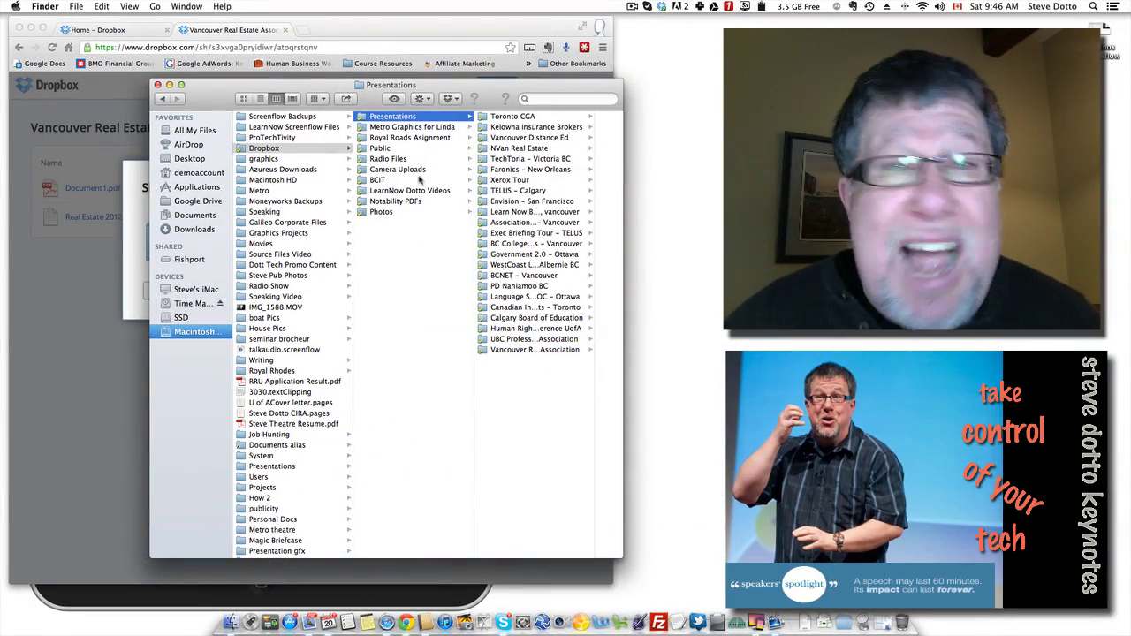
left_click(385, 159)
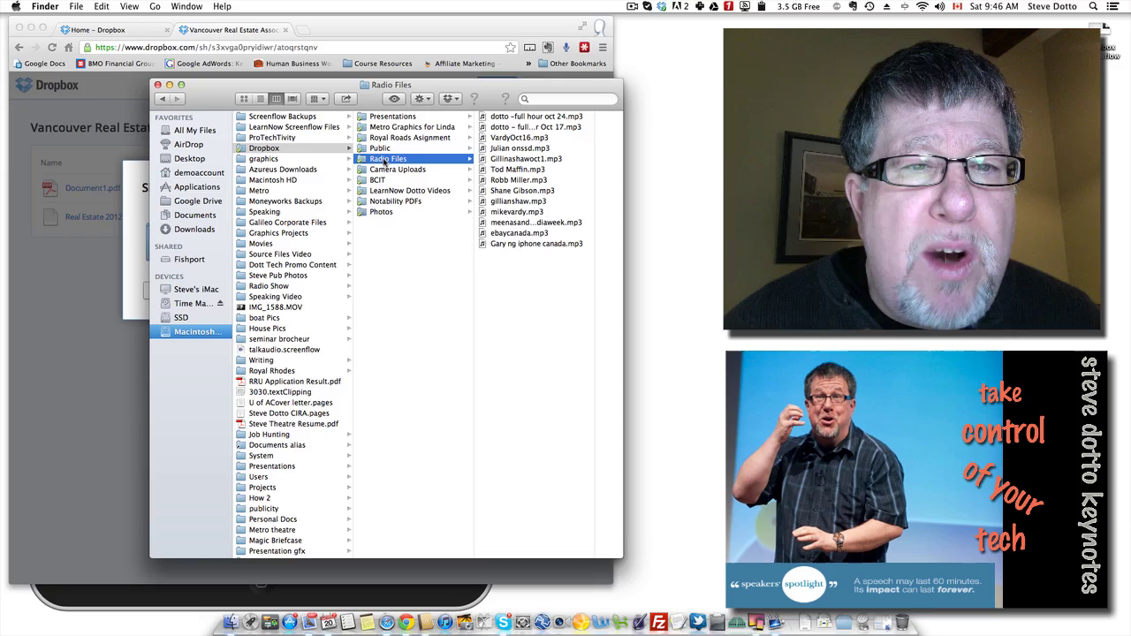